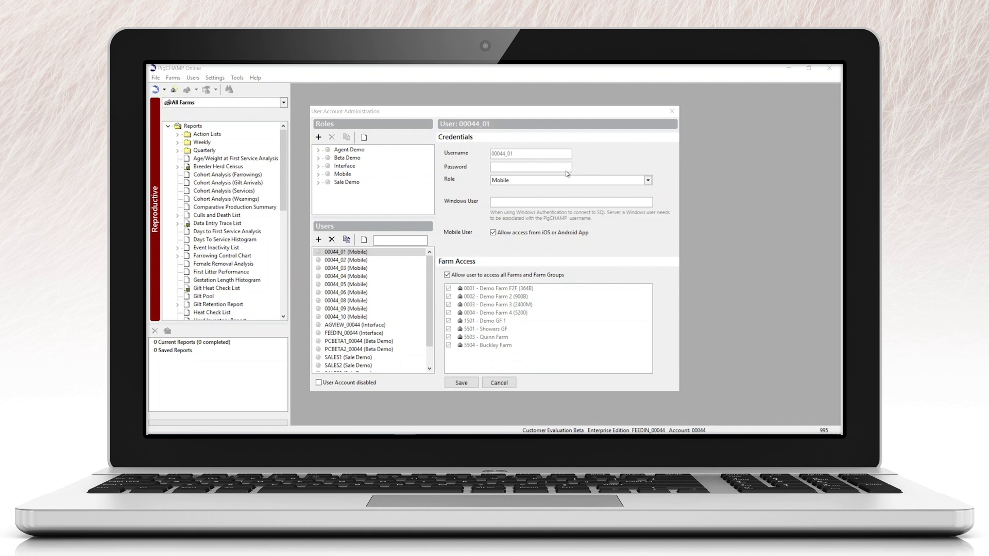
- Create a new user with a username and password, Interface role and mobile app access
left_click(318, 239)
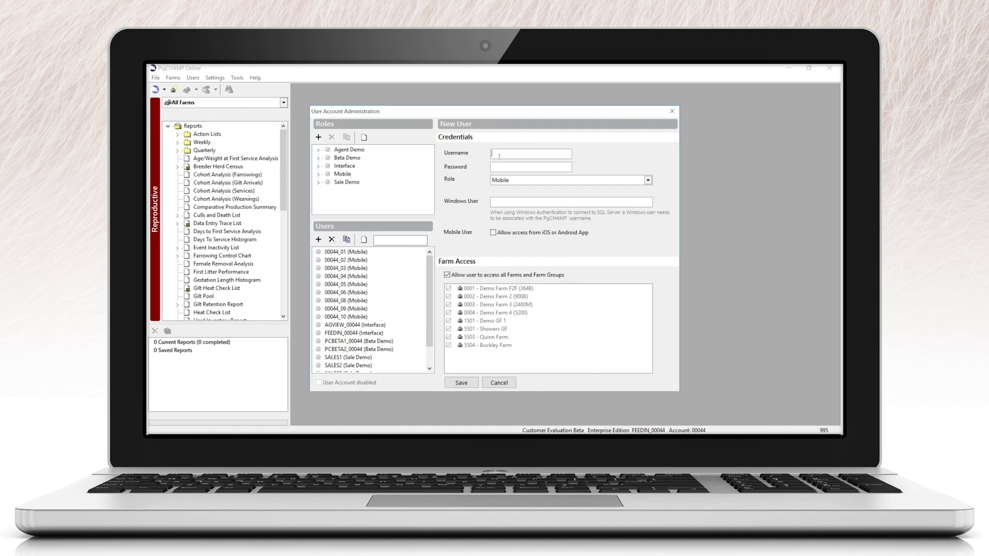
type("FEEDIN_00044")
left_click(504, 165)
type("passw")
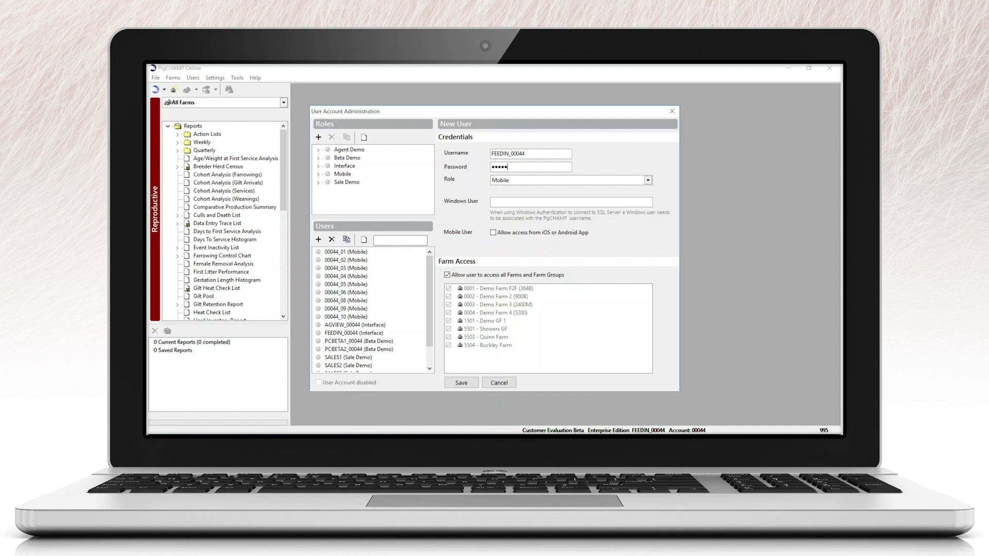
left_click(648, 179)
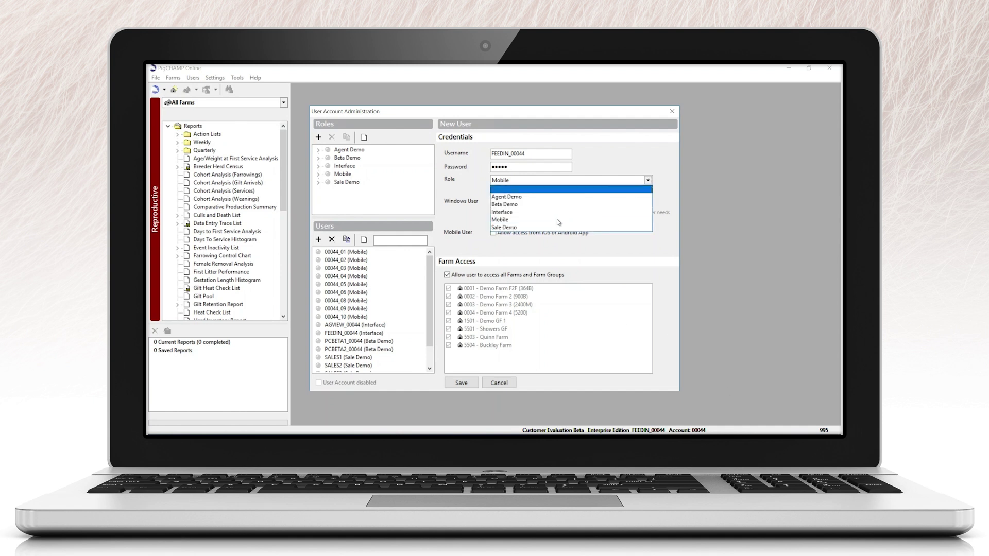
left_click(516, 212)
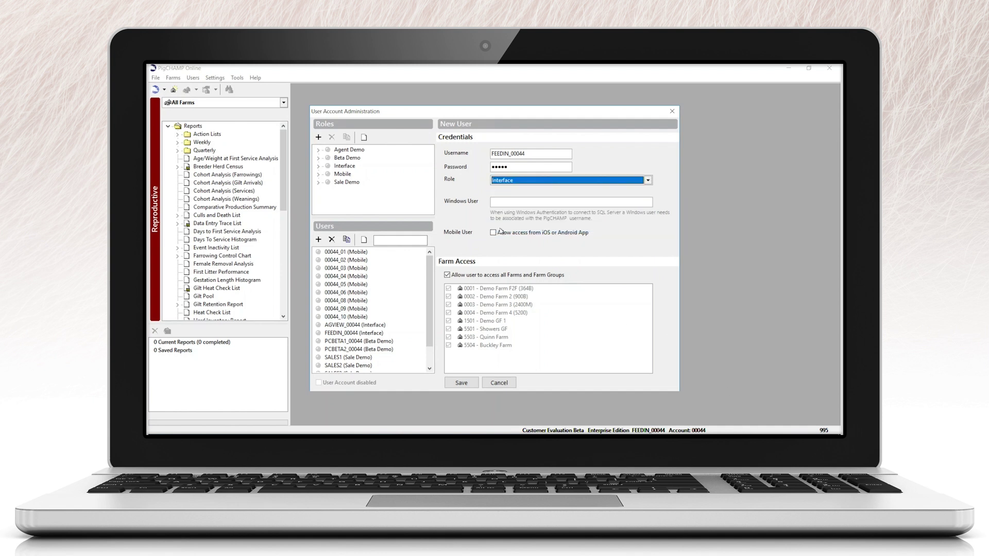
left_click(498, 233)
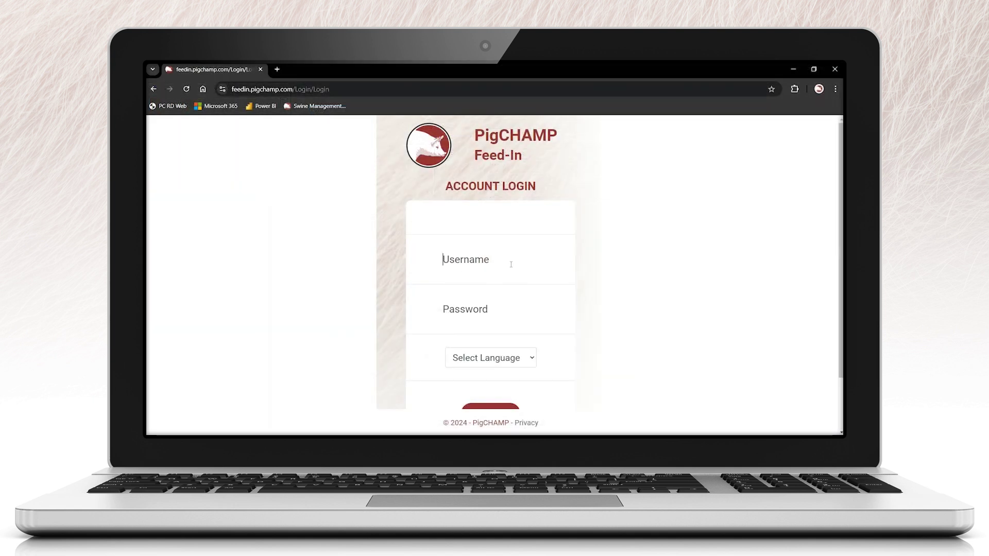
- Log in to Feed-In with the new user's credentials and English as the language
left_click(506, 263)
type("FEEDIN_00044")
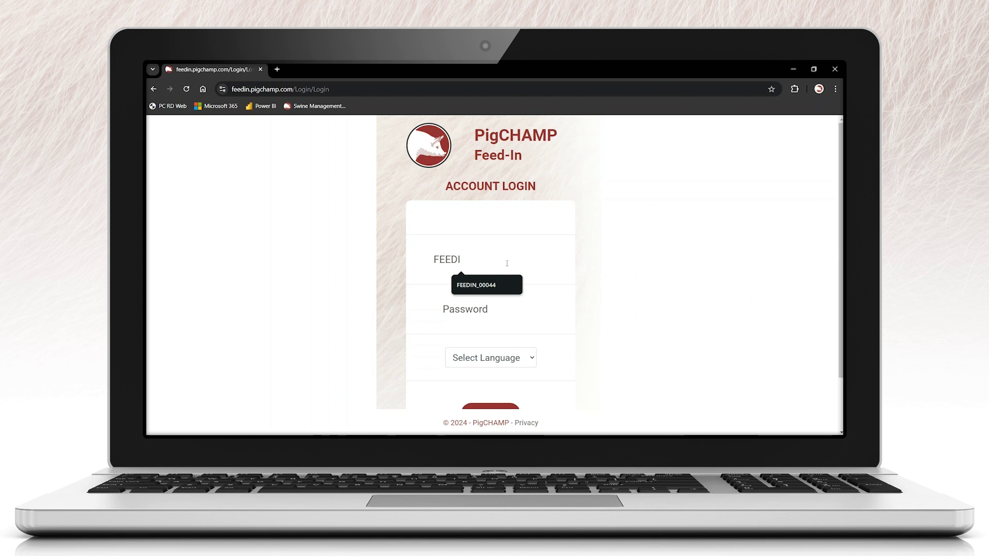
left_click(466, 290)
left_click(462, 308)
type("••••")
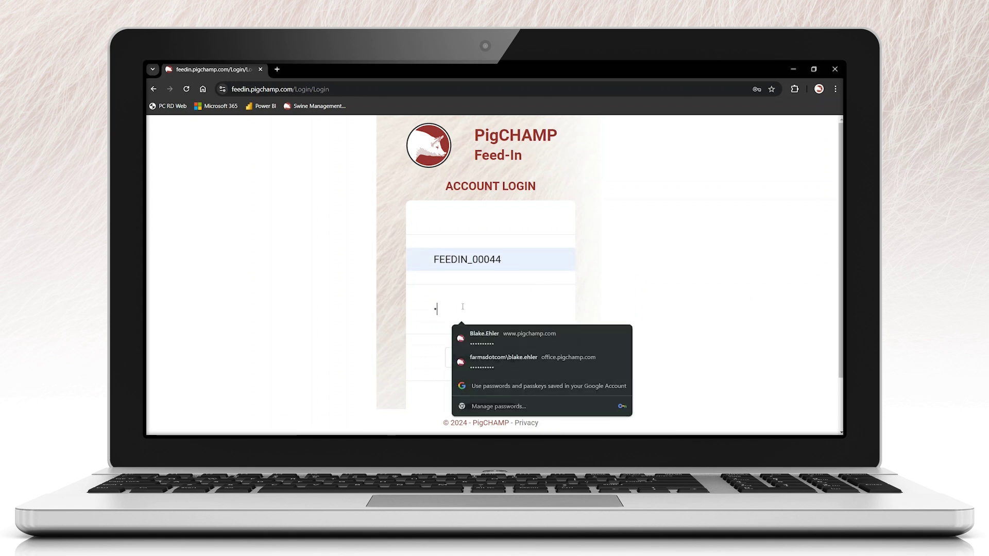
type("•")
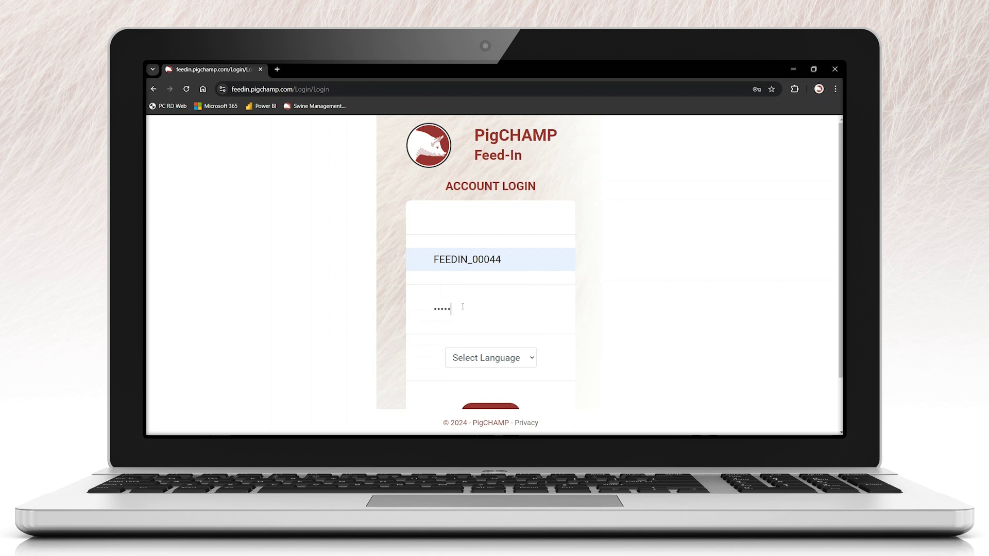
left_click(517, 361)
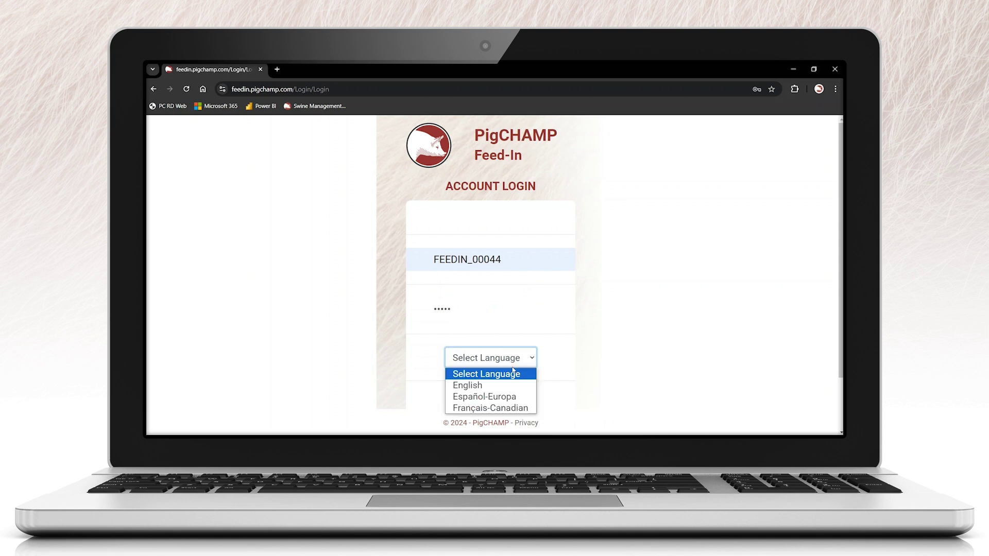
left_click(502, 384)
left_click(497, 409)
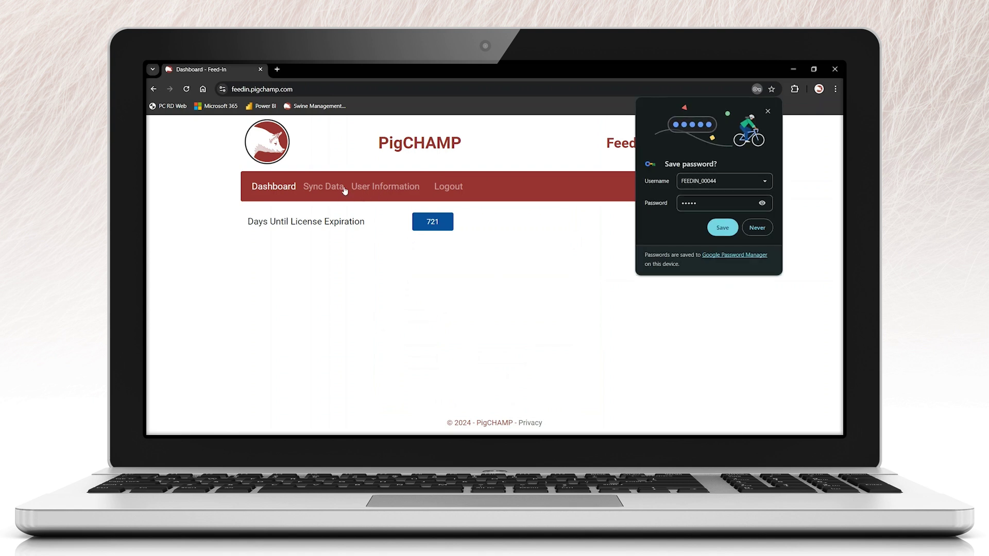
- On the Sync Data page, choose Gestal as the feed provider
left_click(323, 187)
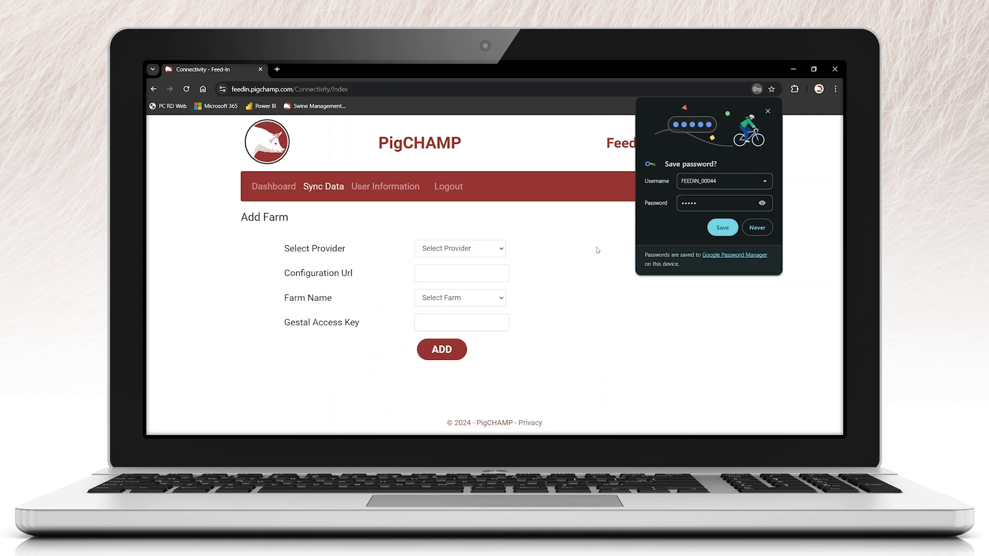
left_click(745, 227)
left_click(474, 250)
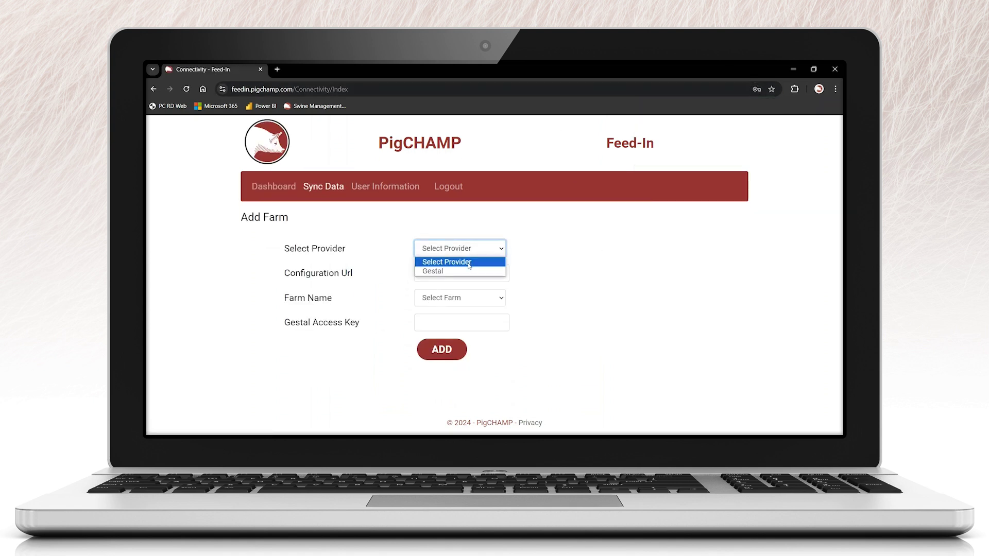
left_click(454, 269)
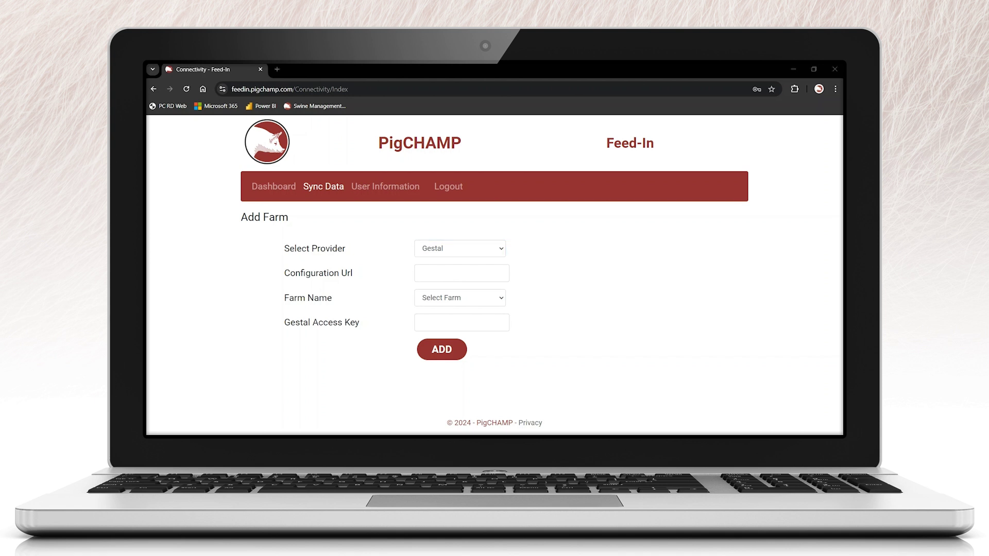
- Paste the configuration URL, pick Demo Farm 3 (2400M), paste the access key, and add the farm
left_click(431, 273)
type("https://pcmobile.pigchamp.com")
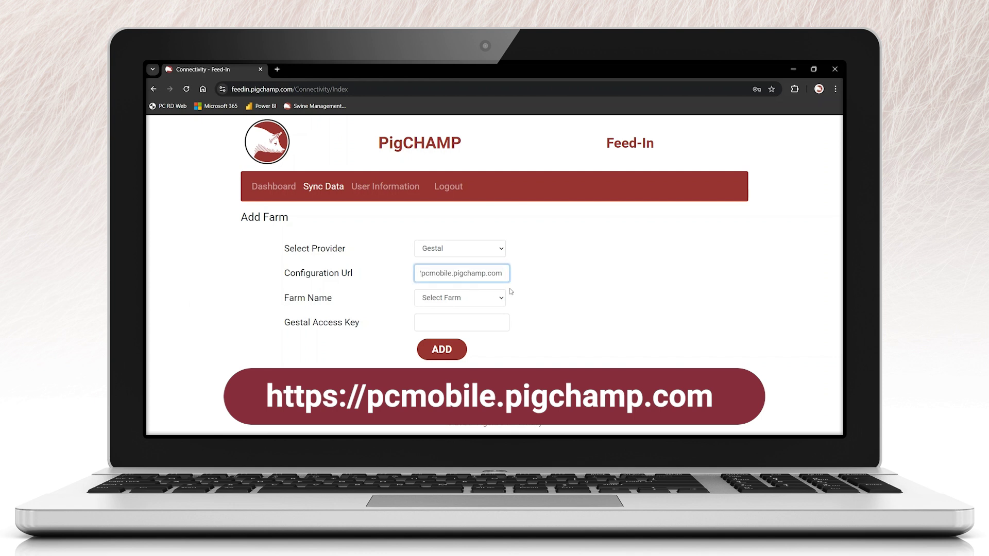
left_click(492, 300)
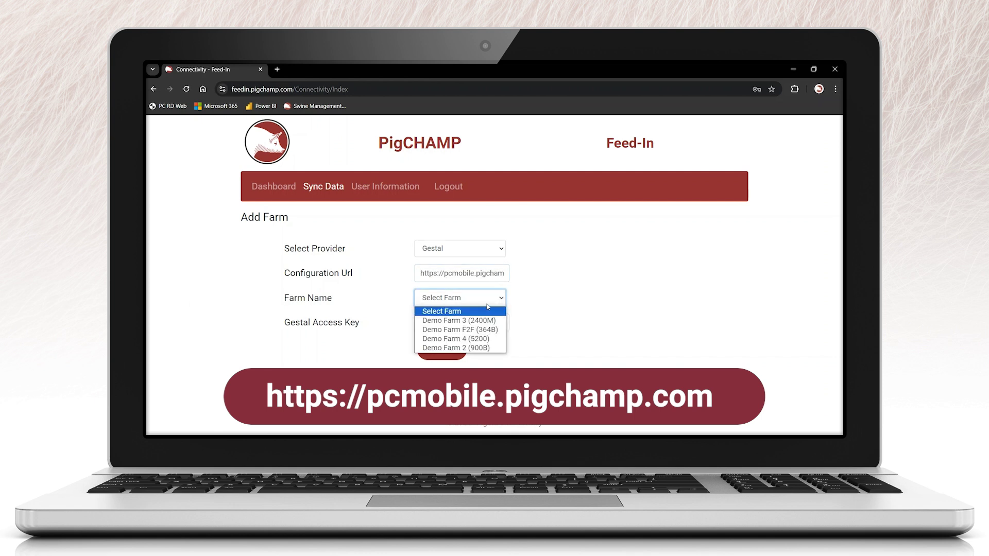
left_click(487, 320)
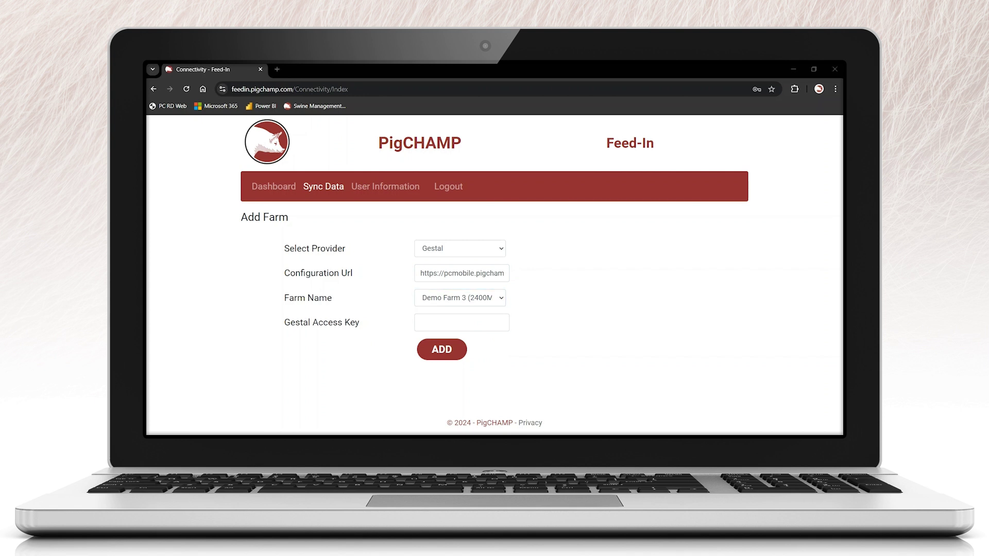
left_click(422, 322)
key("ctrl+v")
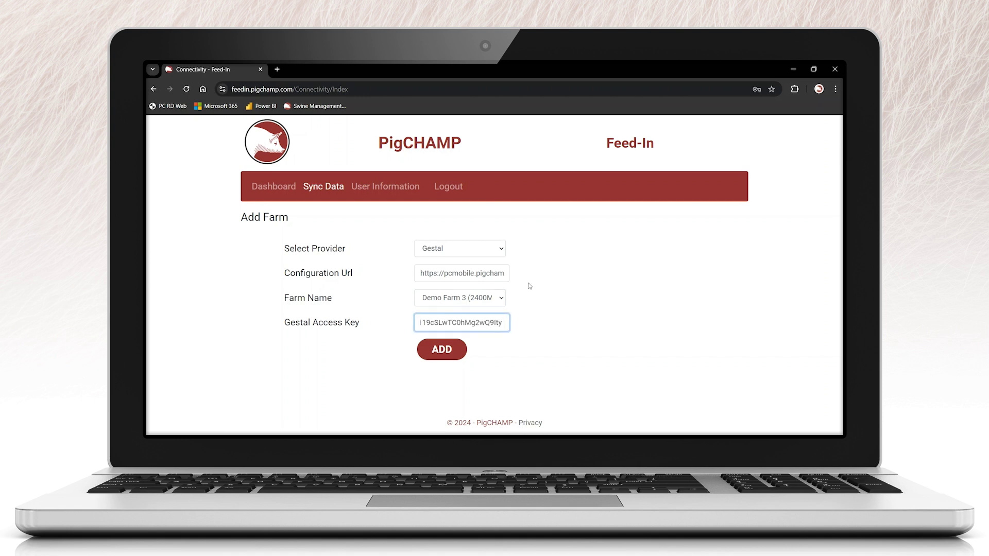
left_click(447, 349)
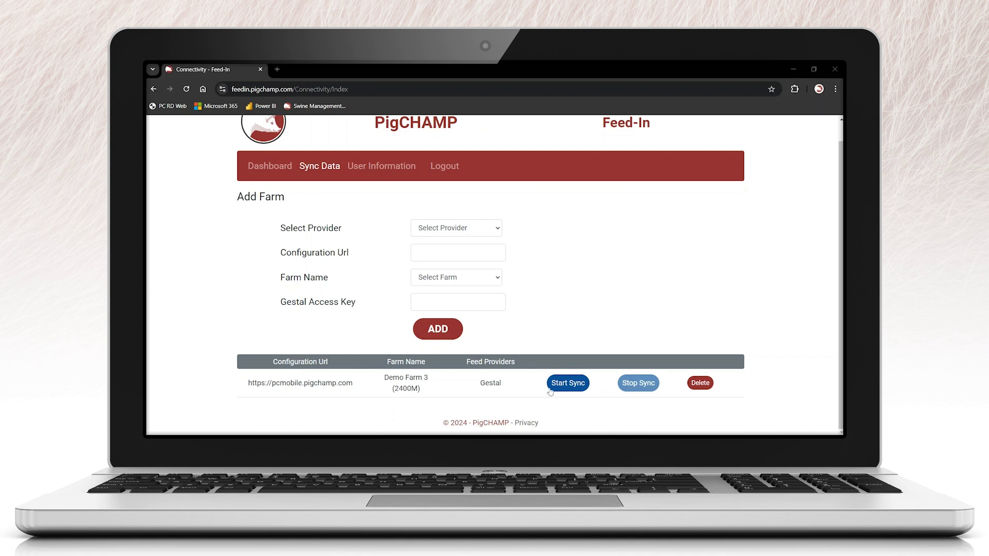
- Start syncing Demo Farm 3, then request to stop its sync
left_click(575, 382)
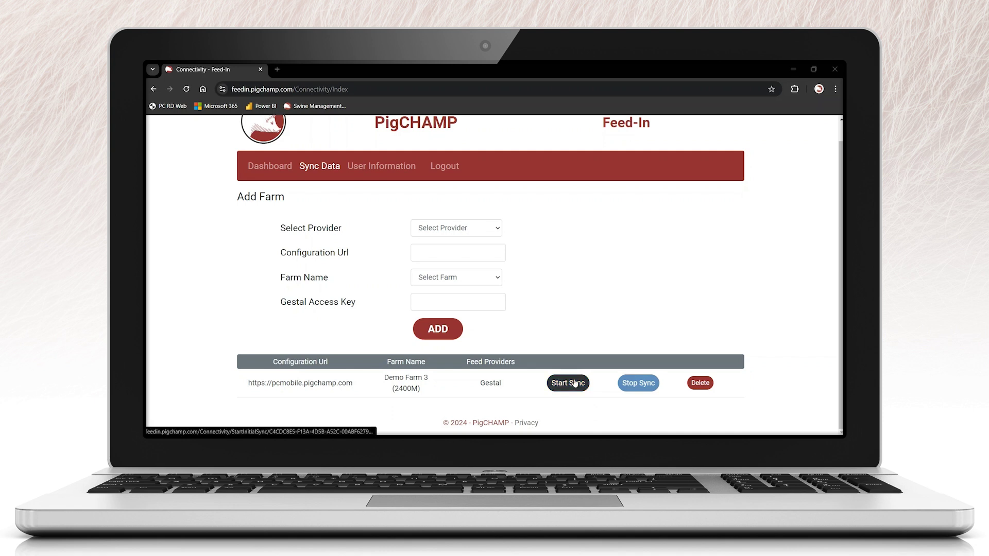
left_click(577, 381)
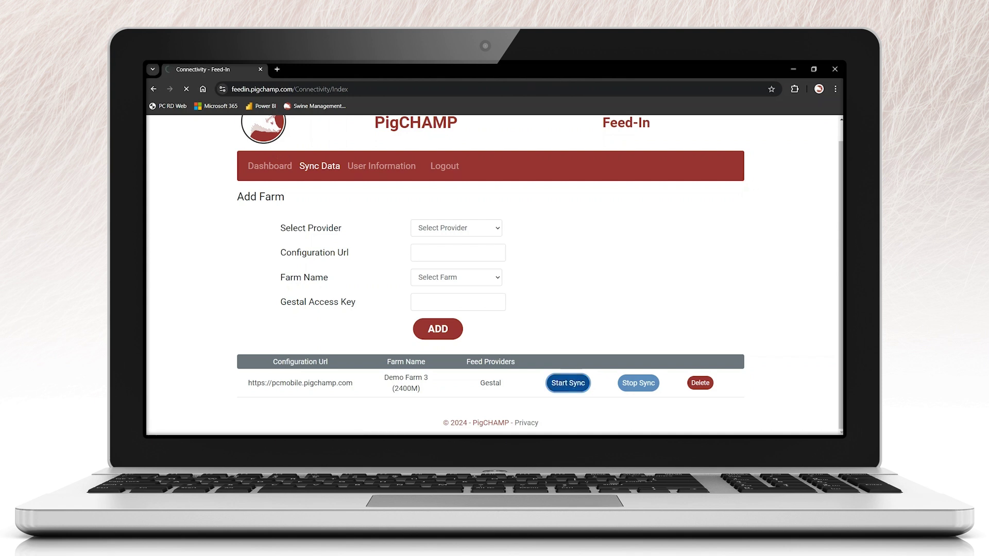
left_click(646, 384)
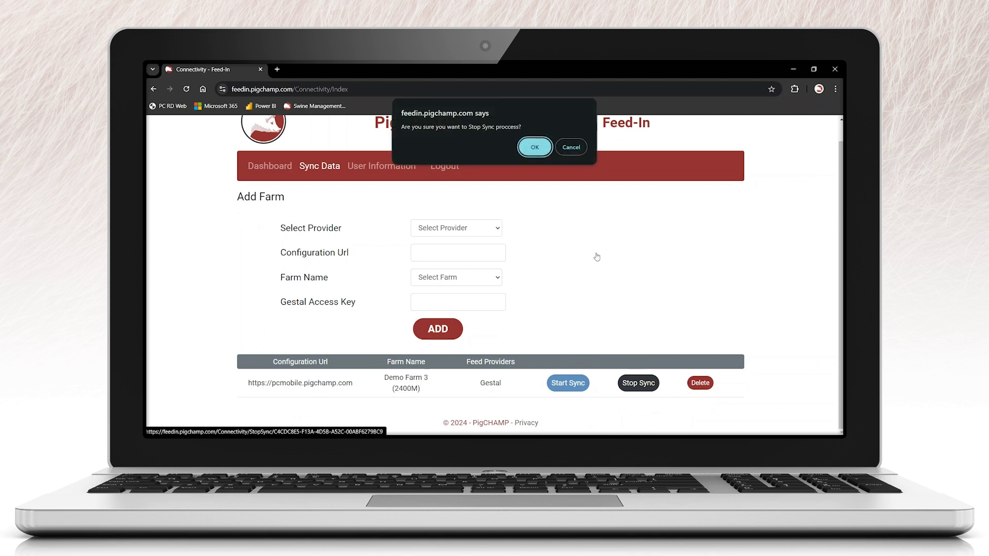
- Dismiss the stop-sync and delete prompts for Demo Farm 3, then return to the Dashboard
left_click(568, 148)
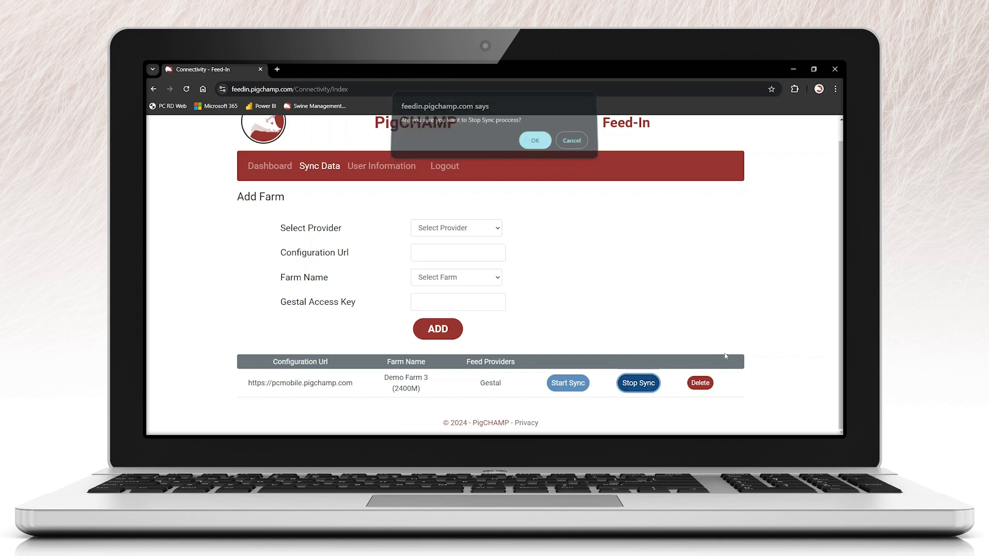
left_click(706, 386)
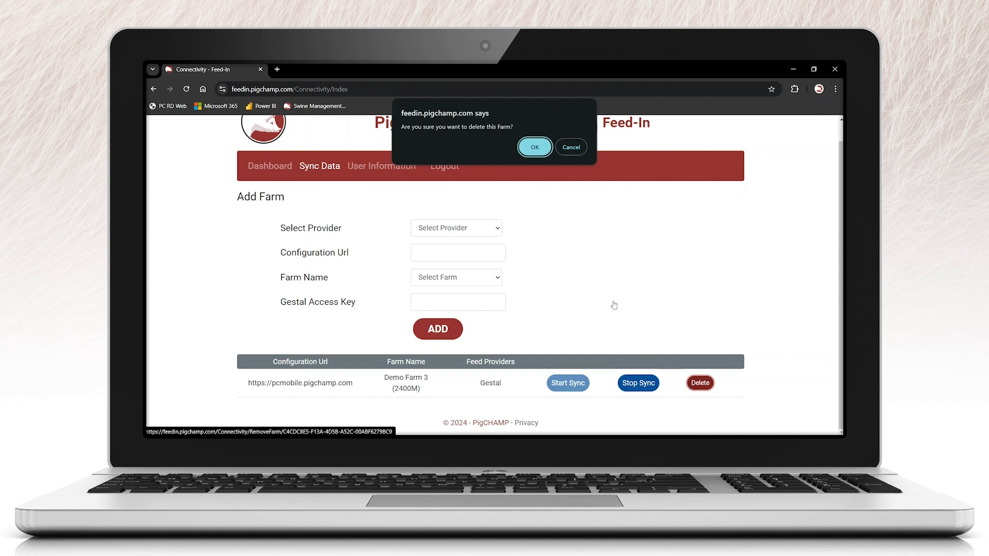
left_click(572, 146)
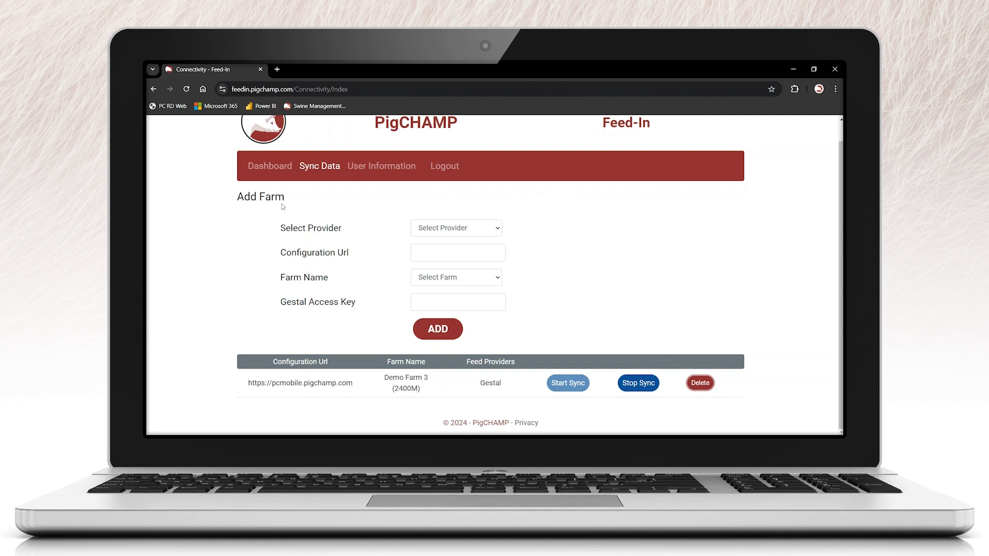
left_click(256, 167)
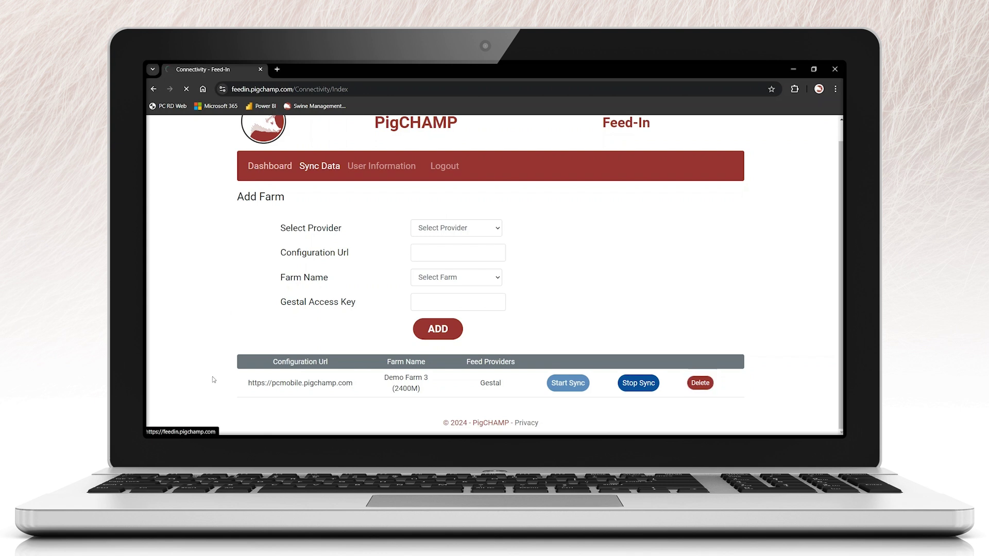